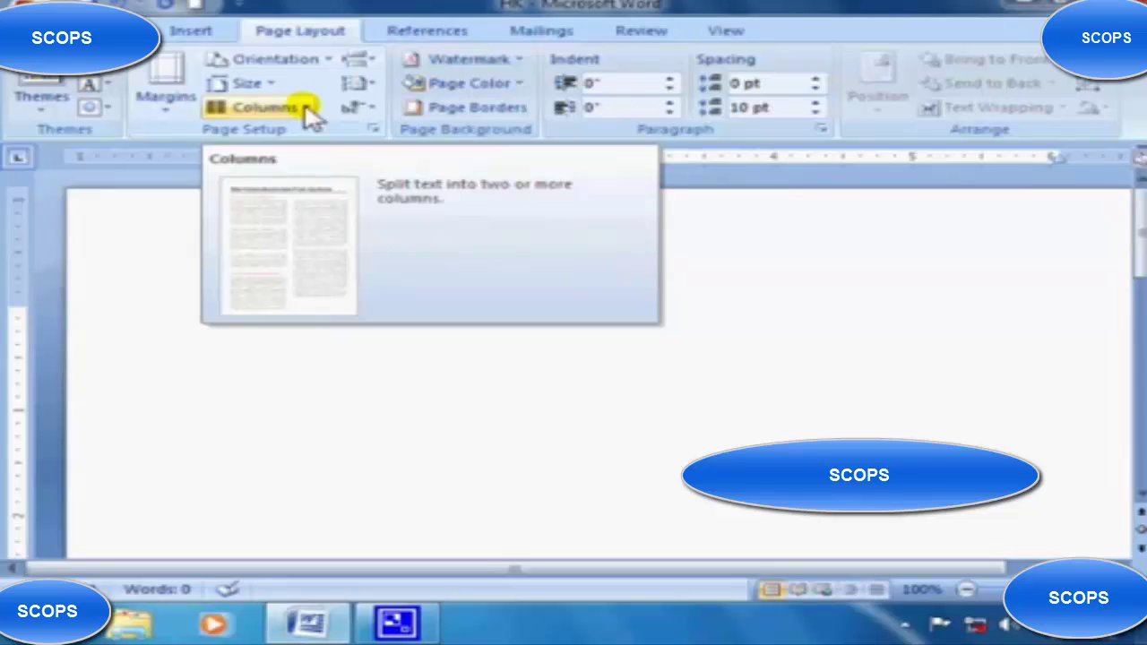
Format the whole document into three equal-width columns with a line between them.
click(306, 108)
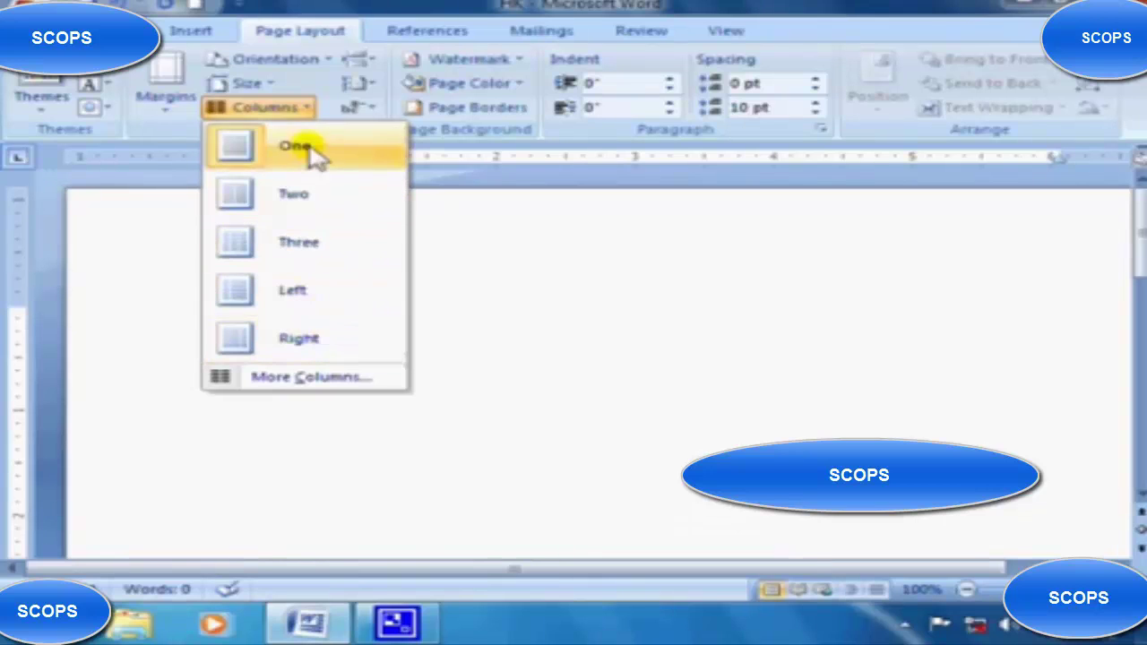
click(319, 383)
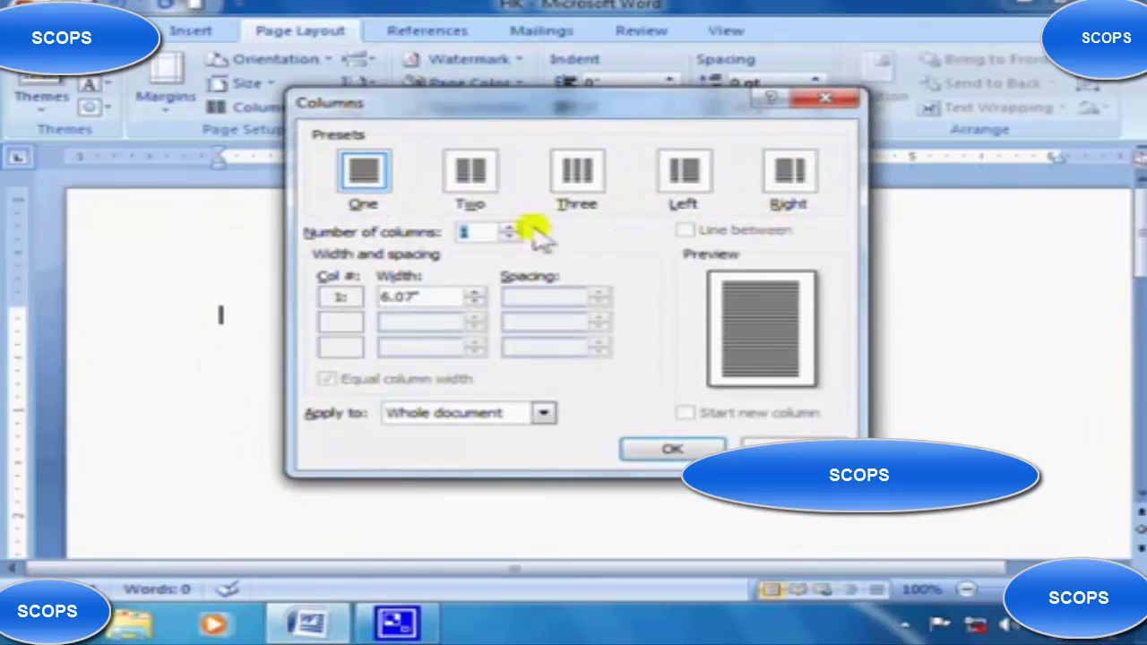
click(581, 179)
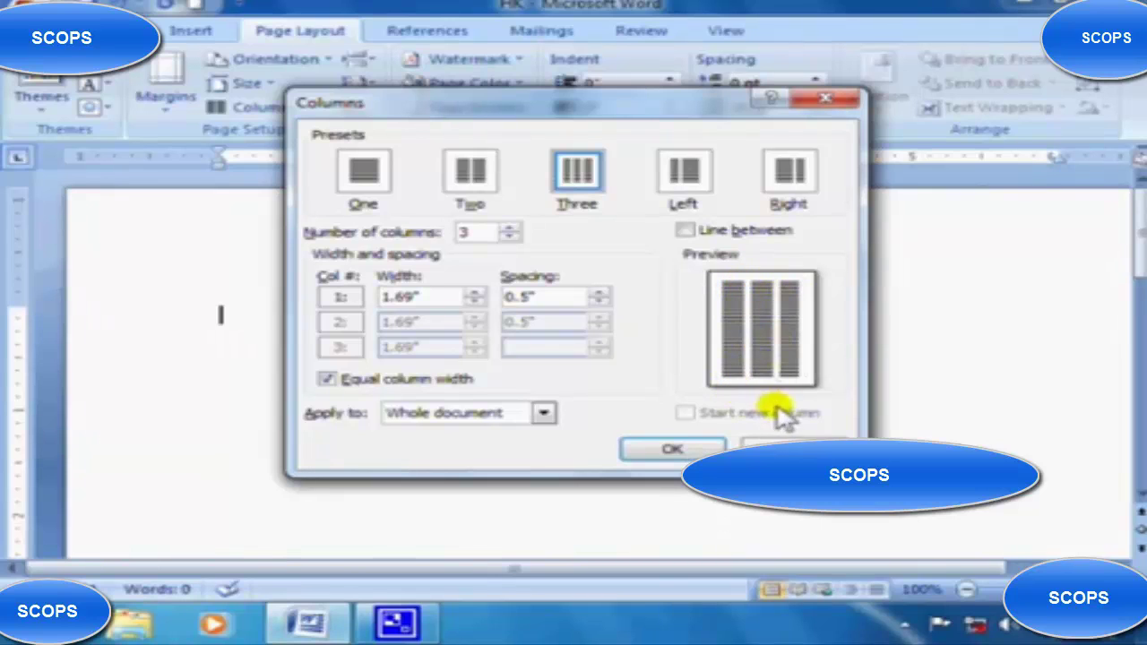
click(684, 231)
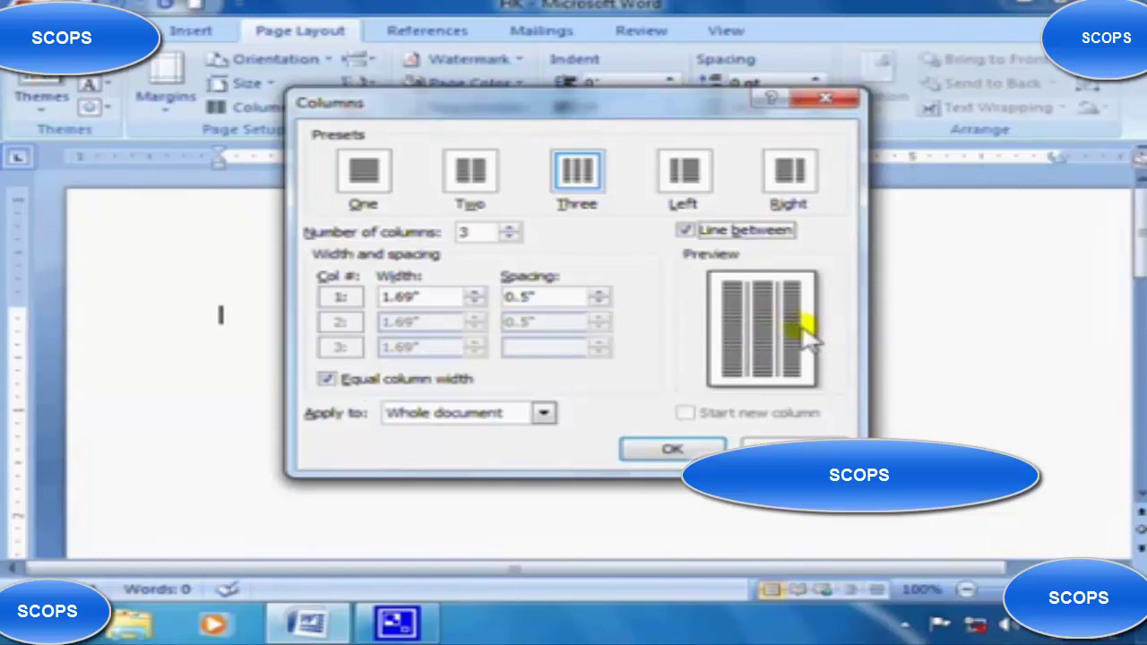
click(672, 451)
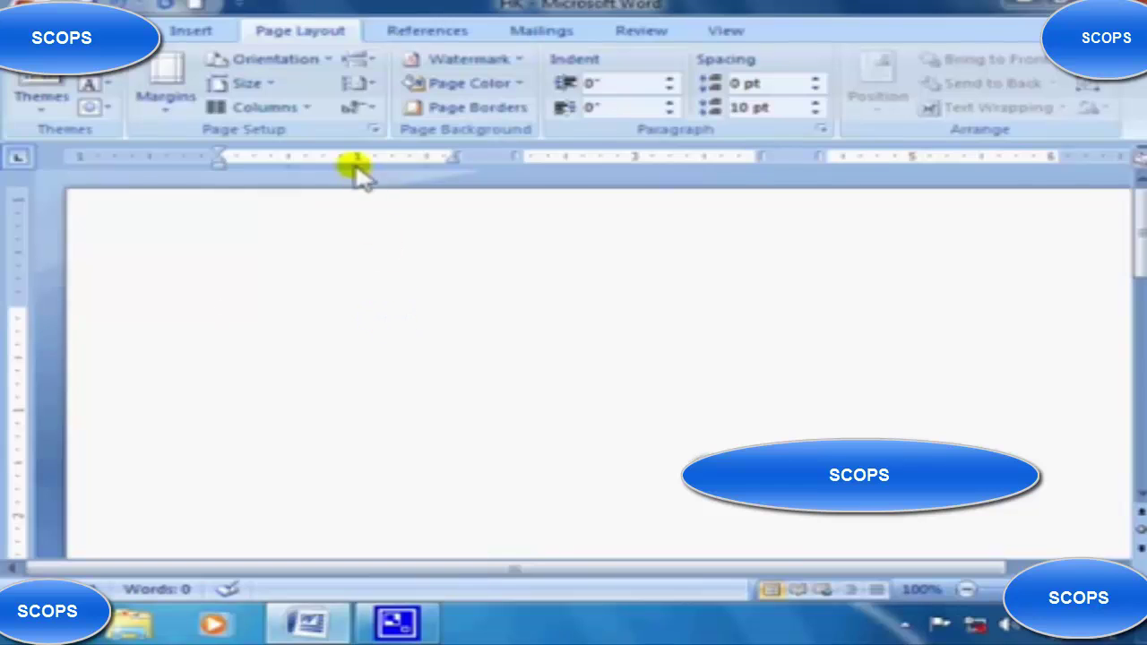
Insert two column breaks so that text can be entered in the second and third columns.
click(357, 61)
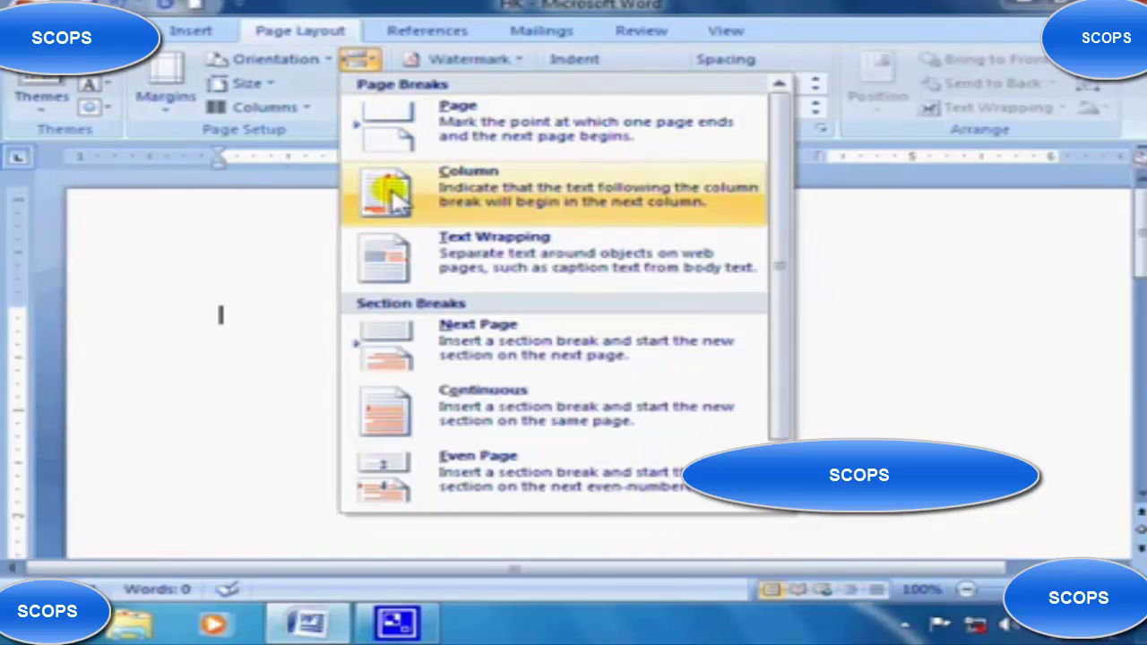
click(400, 199)
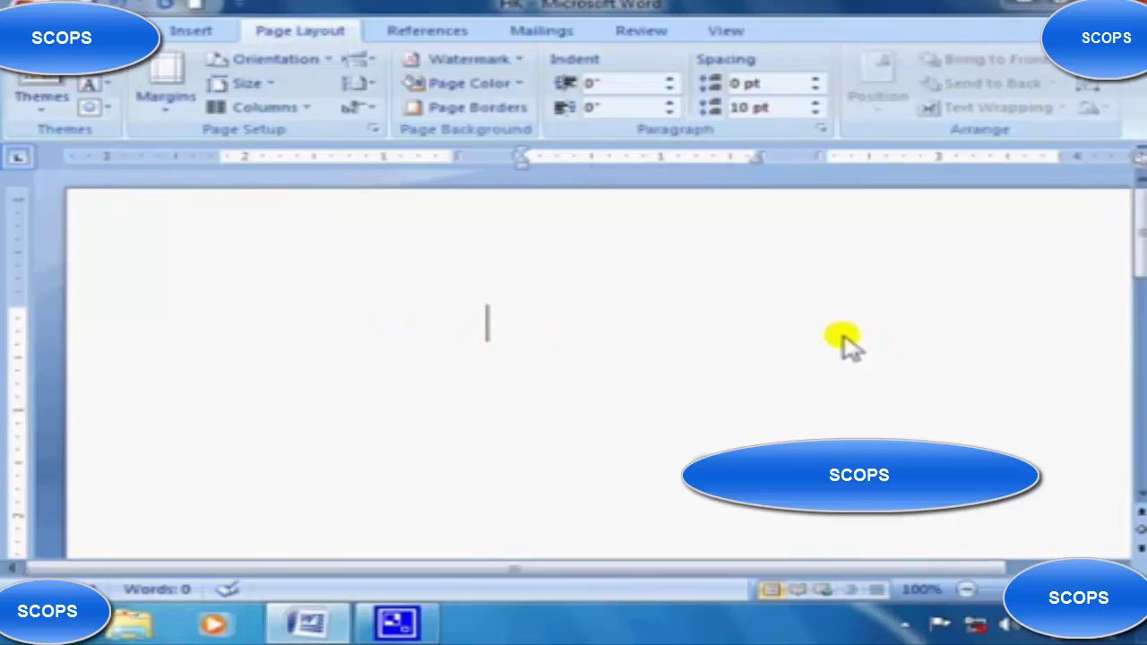
click(362, 61)
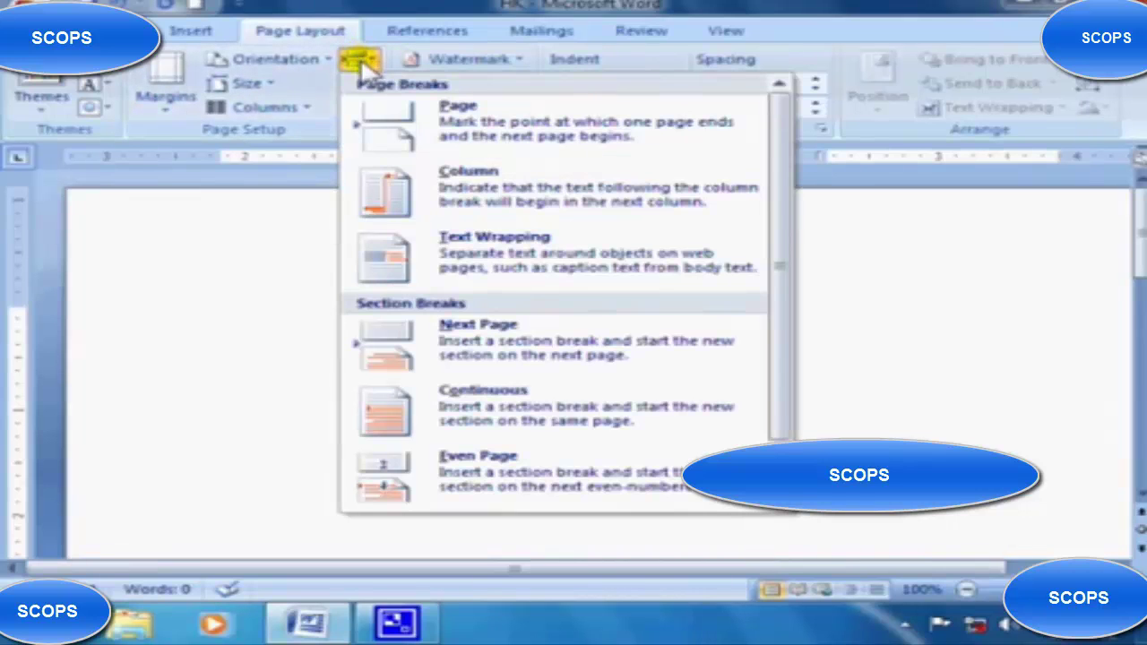
click(421, 197)
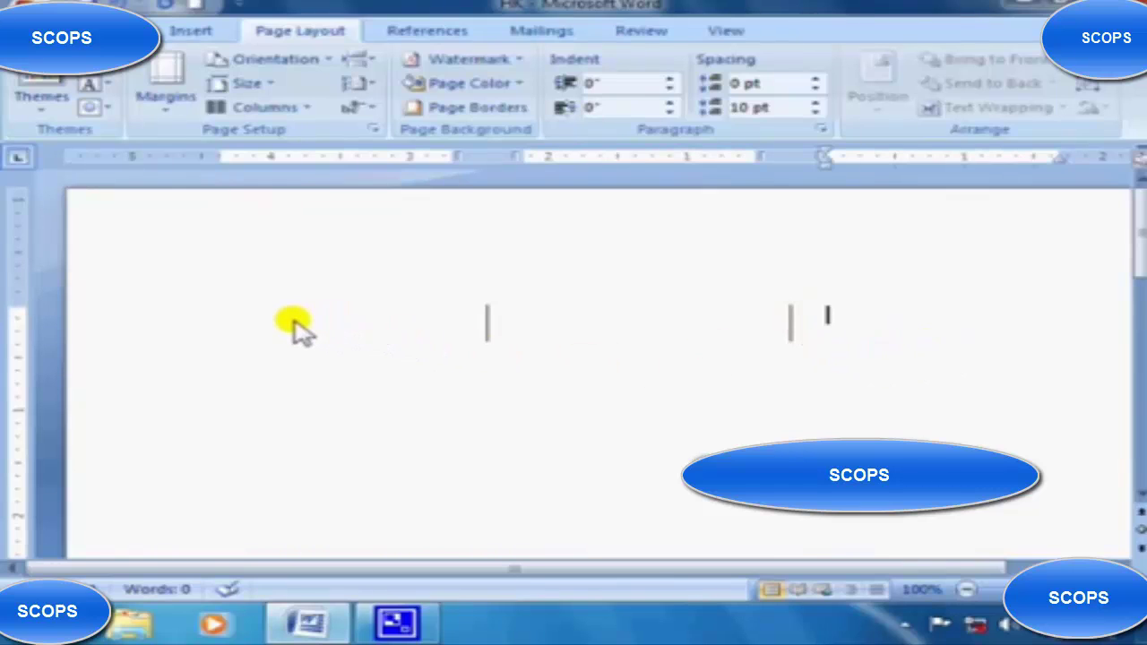
Enter "Go", "Went" and "Gone" on the first line of the first, second and third columns.
click(237, 321)
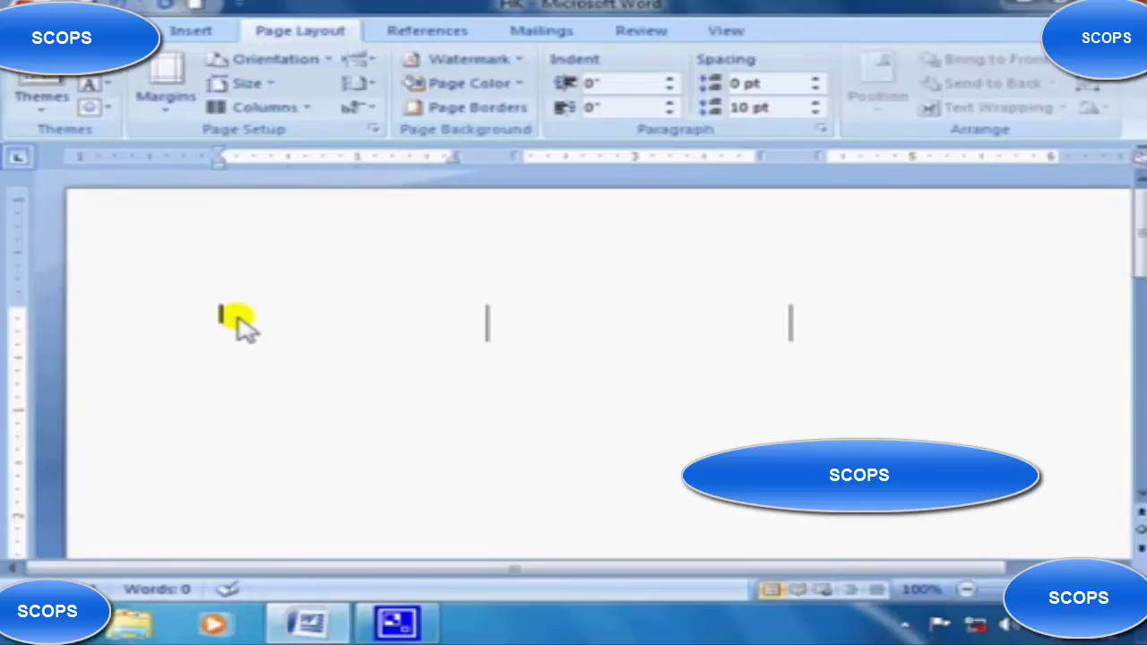
text(Go)
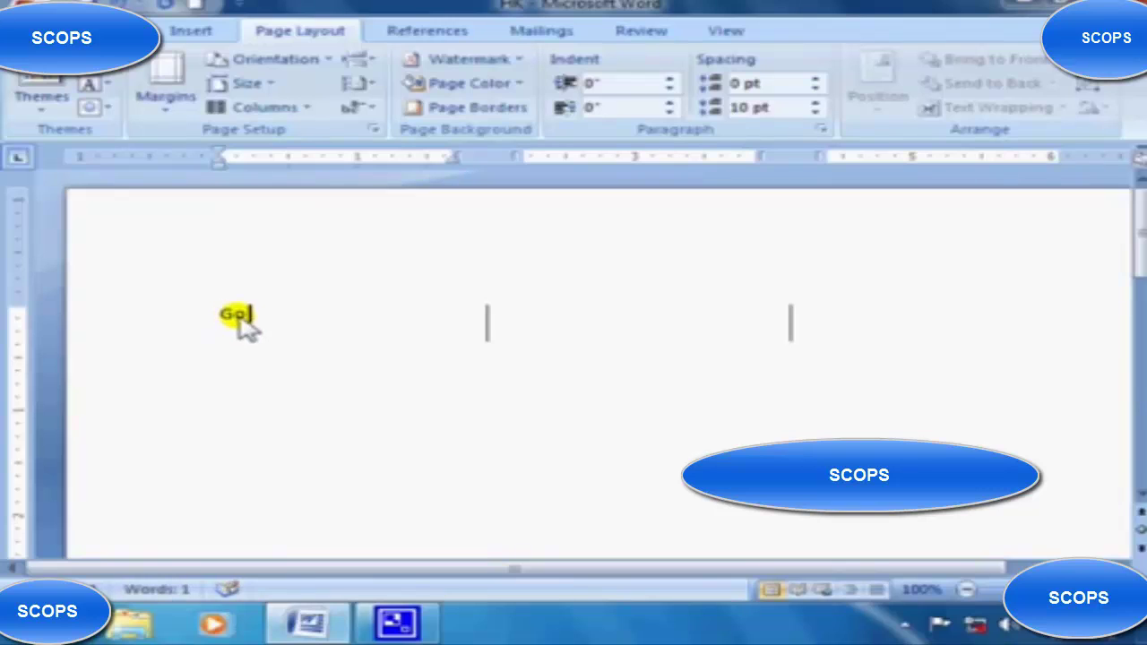
double_click(505, 321)
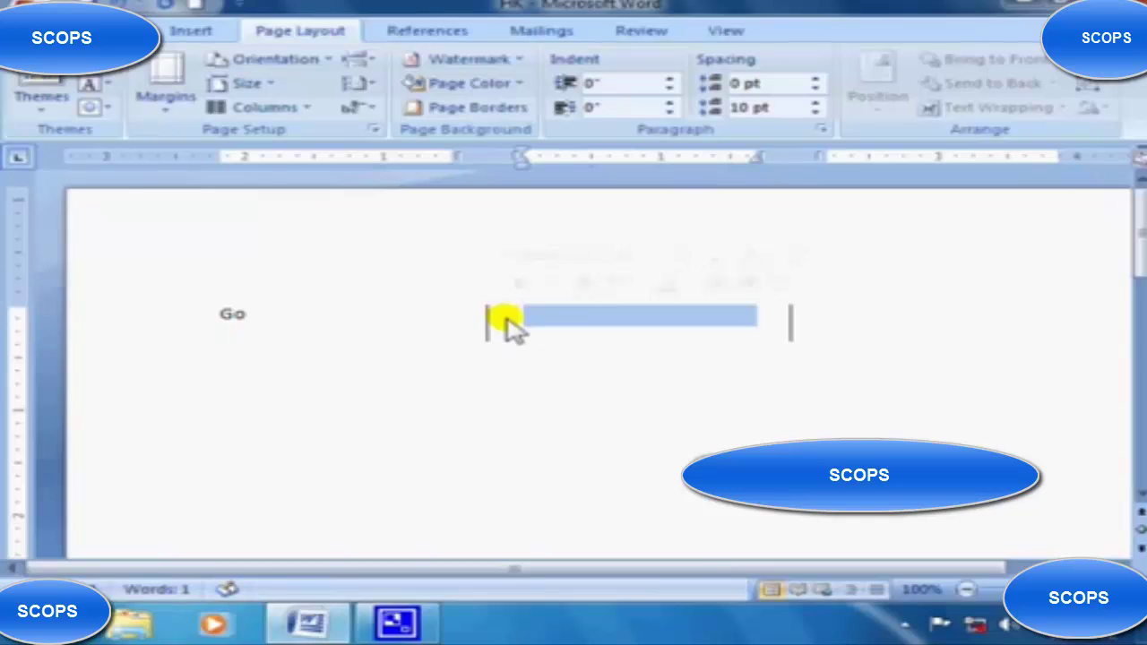
text(w)
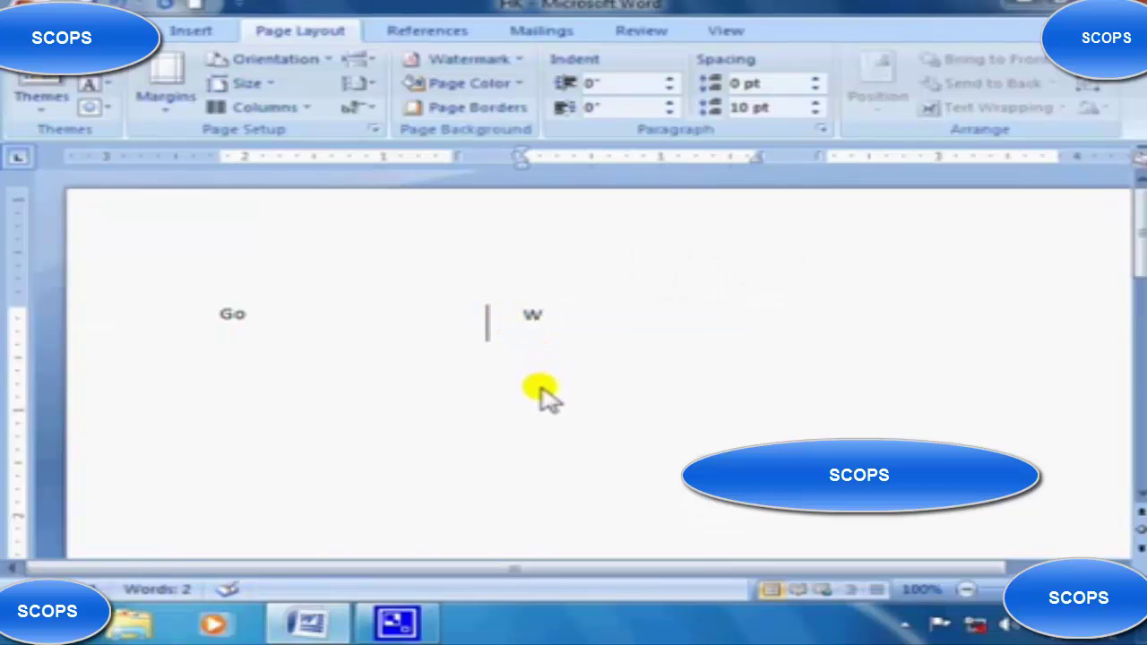
text(ent)
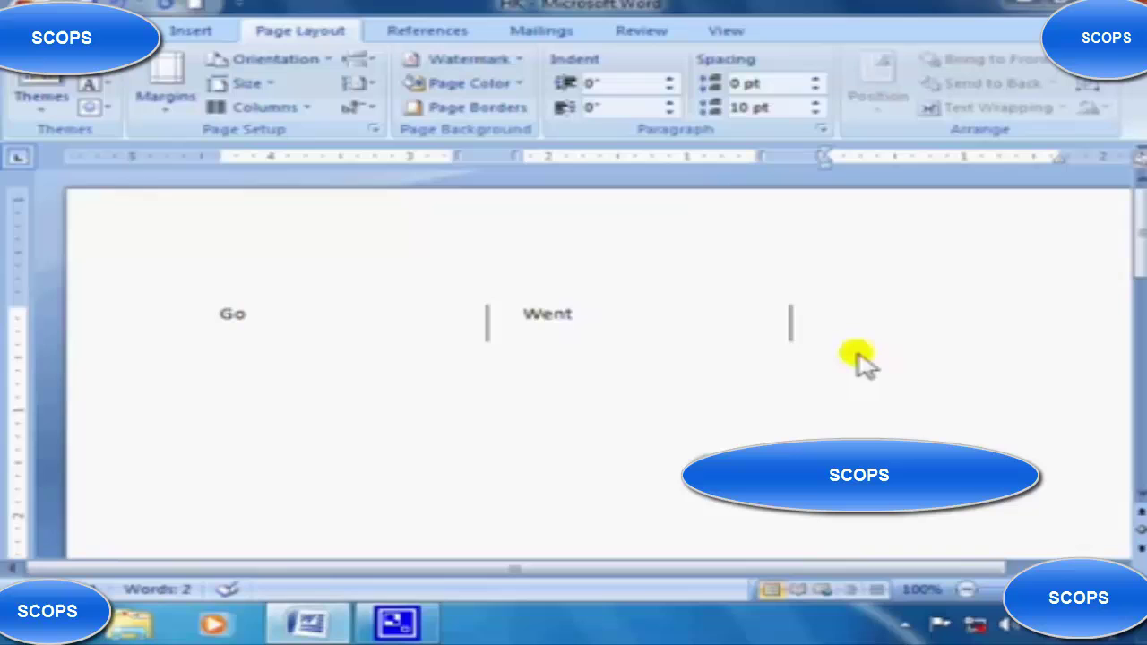
click(858, 359)
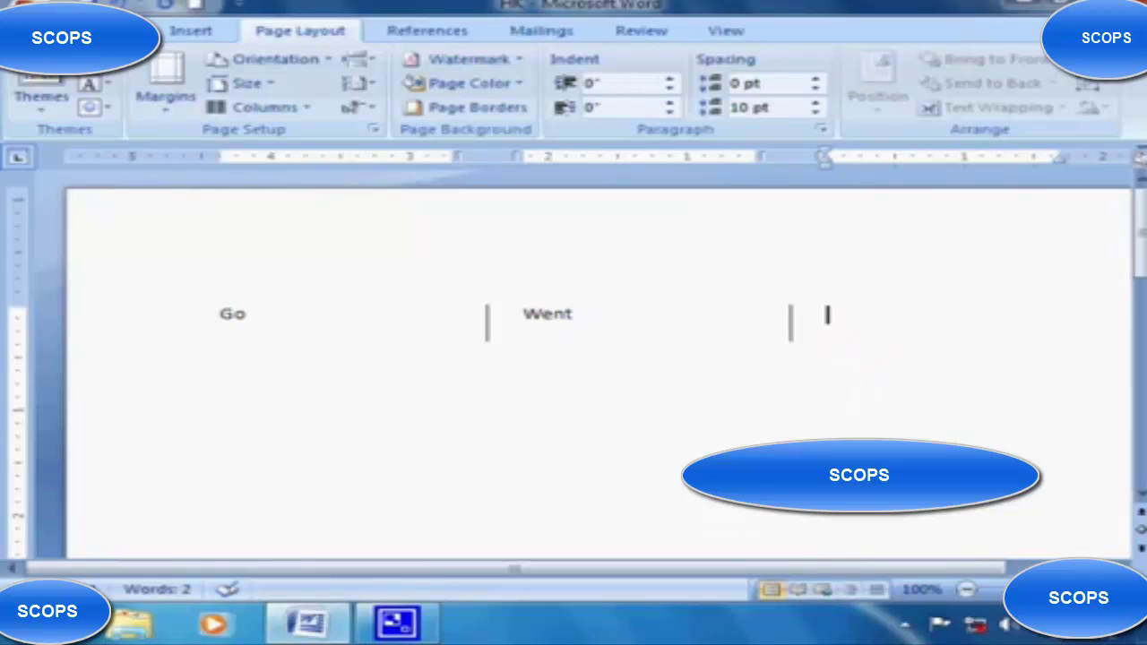
text(Gone)
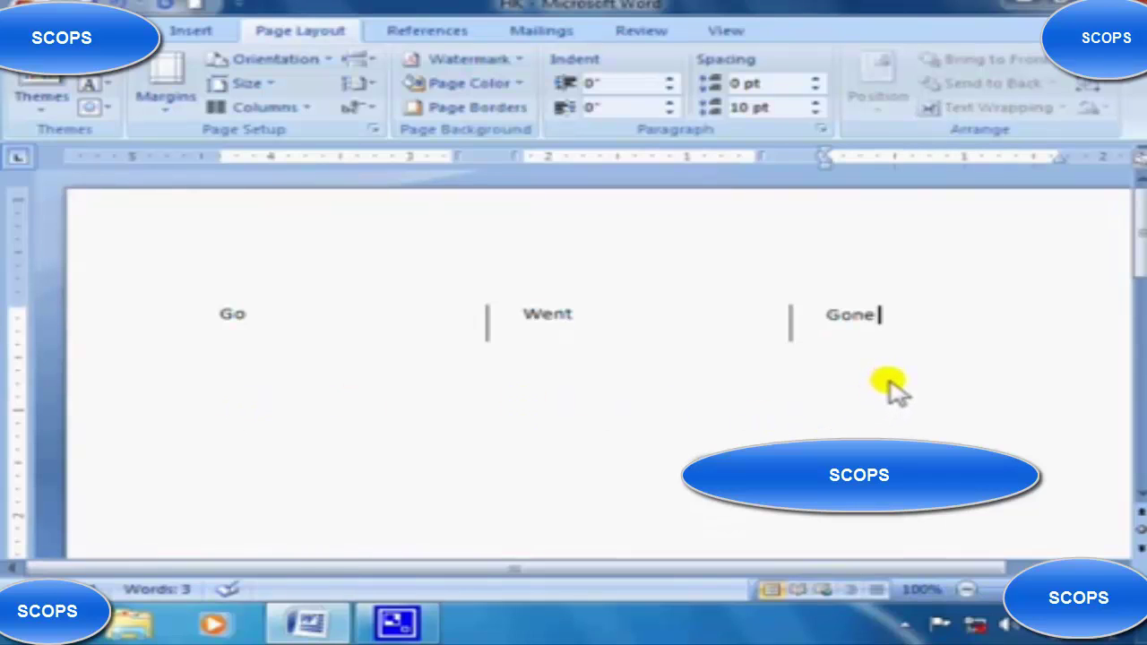
Add a second line across the three columns with "Do", "Did" and "Done".
key(Return)
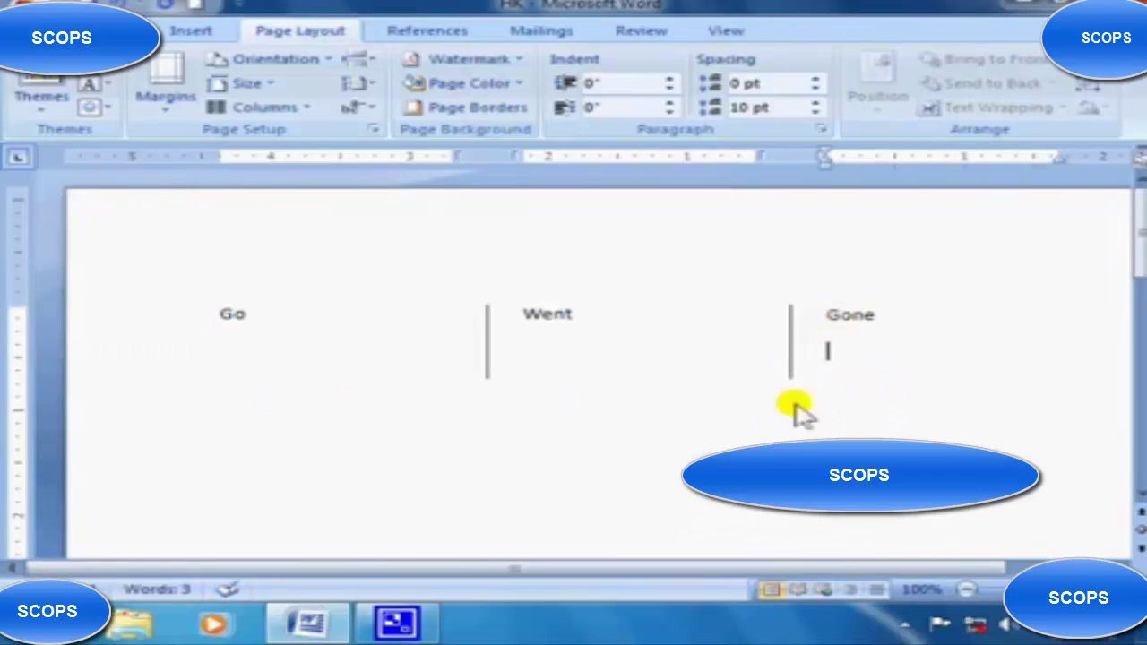
click(248, 318)
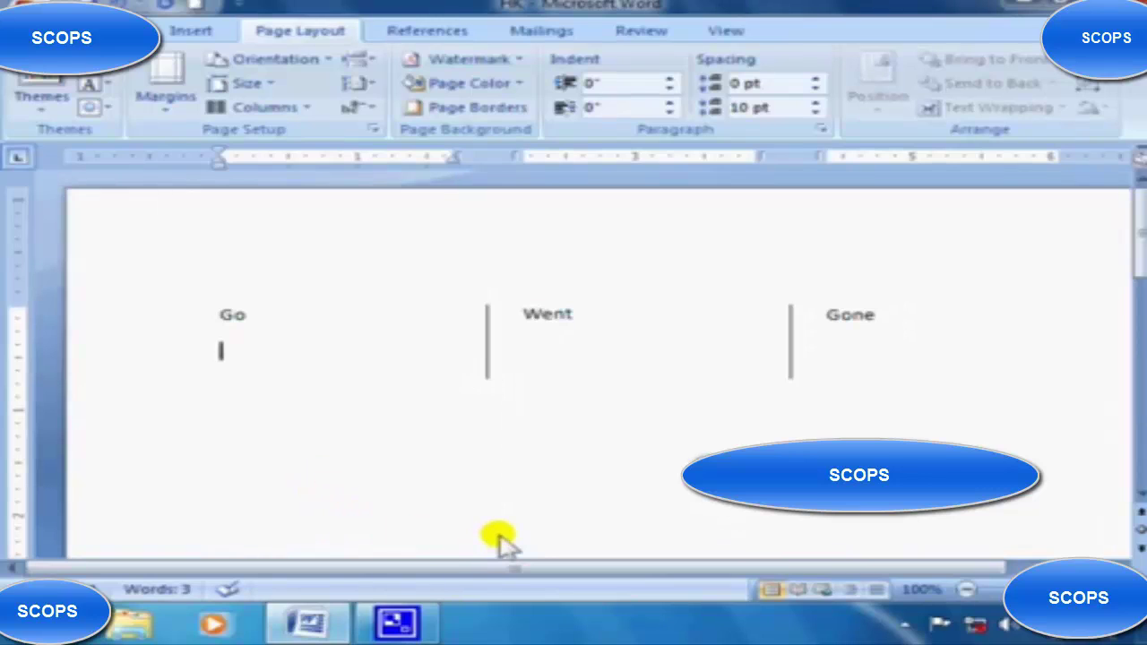
text(Do)
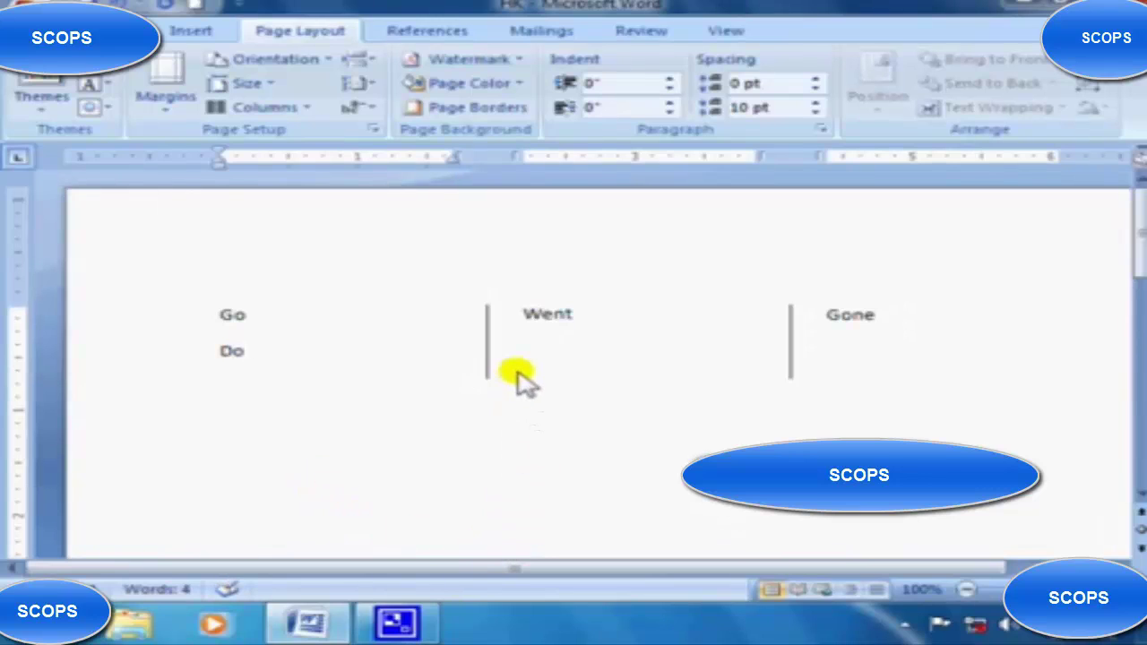
click(593, 328)
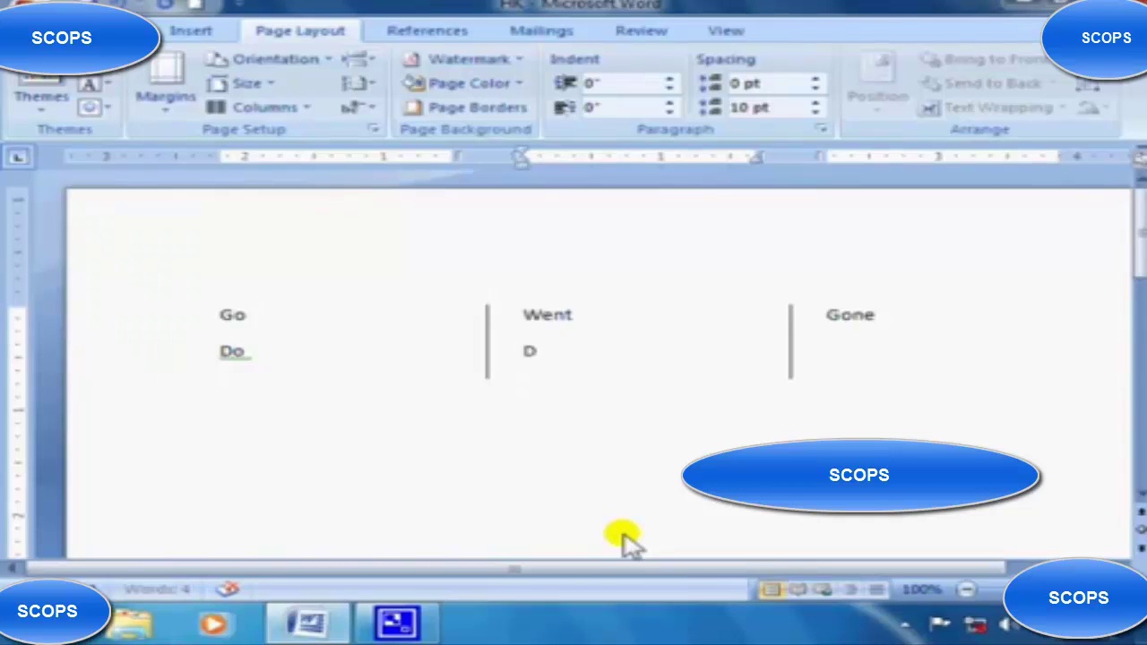
click(879, 315)
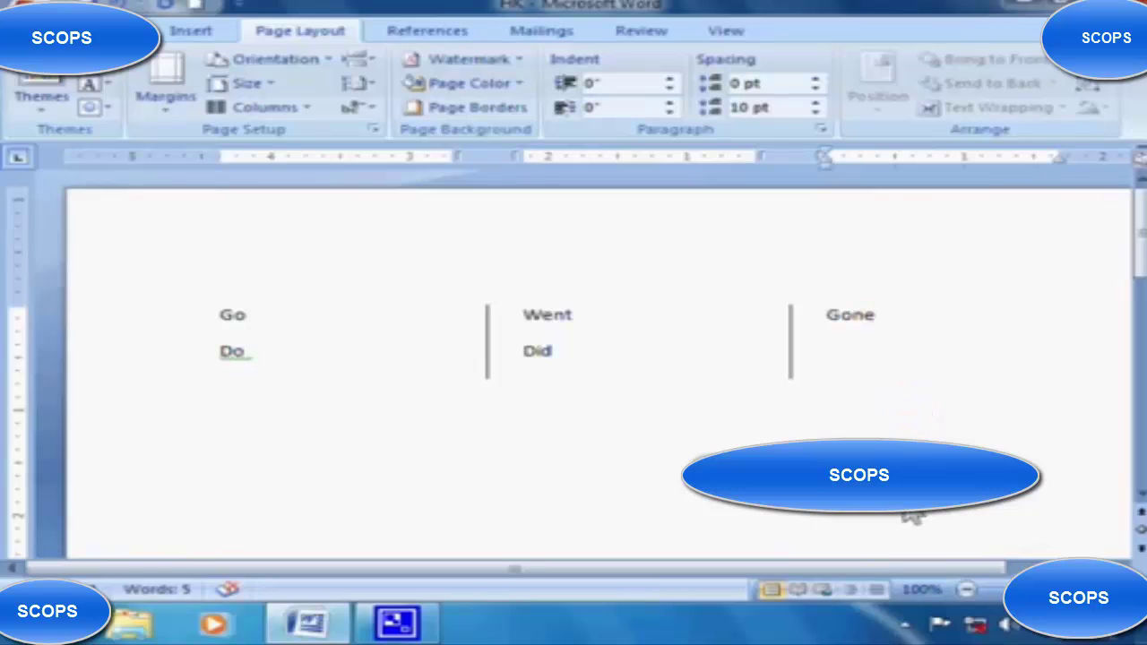
key(Return)
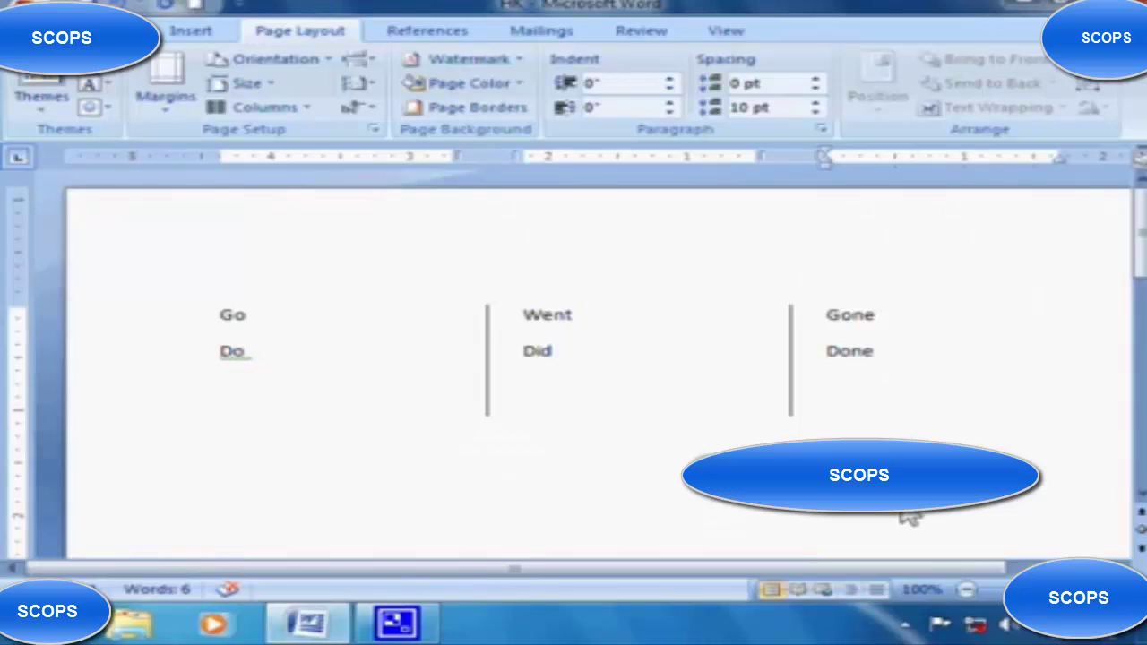
Change the document layout back to a single column.
click(307, 111)
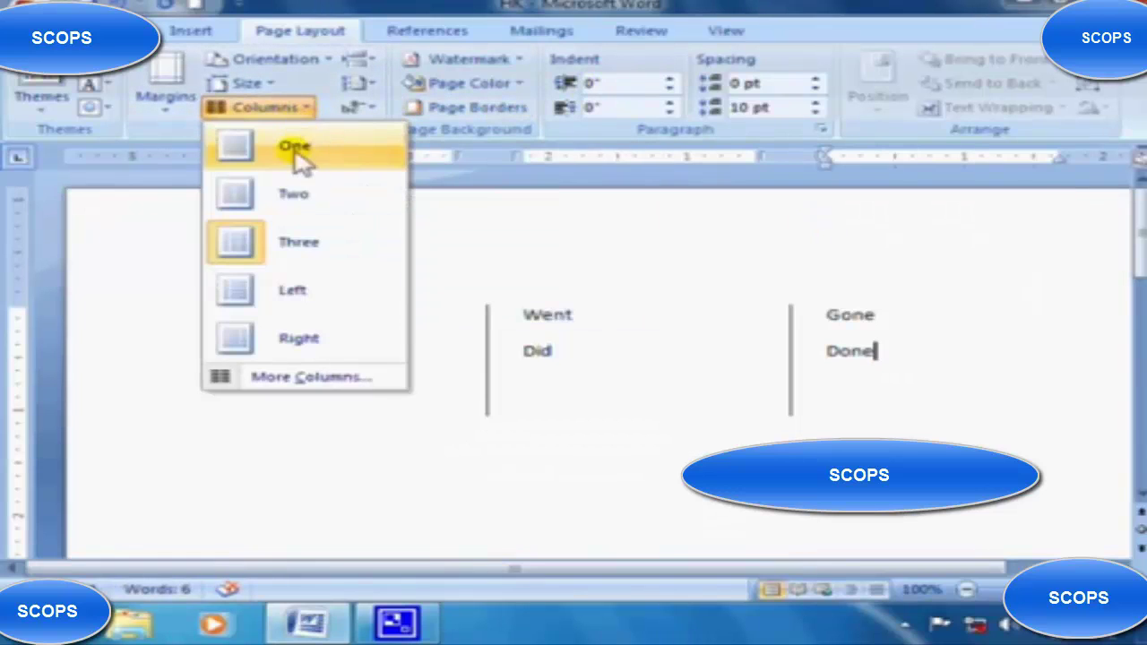
click(301, 150)
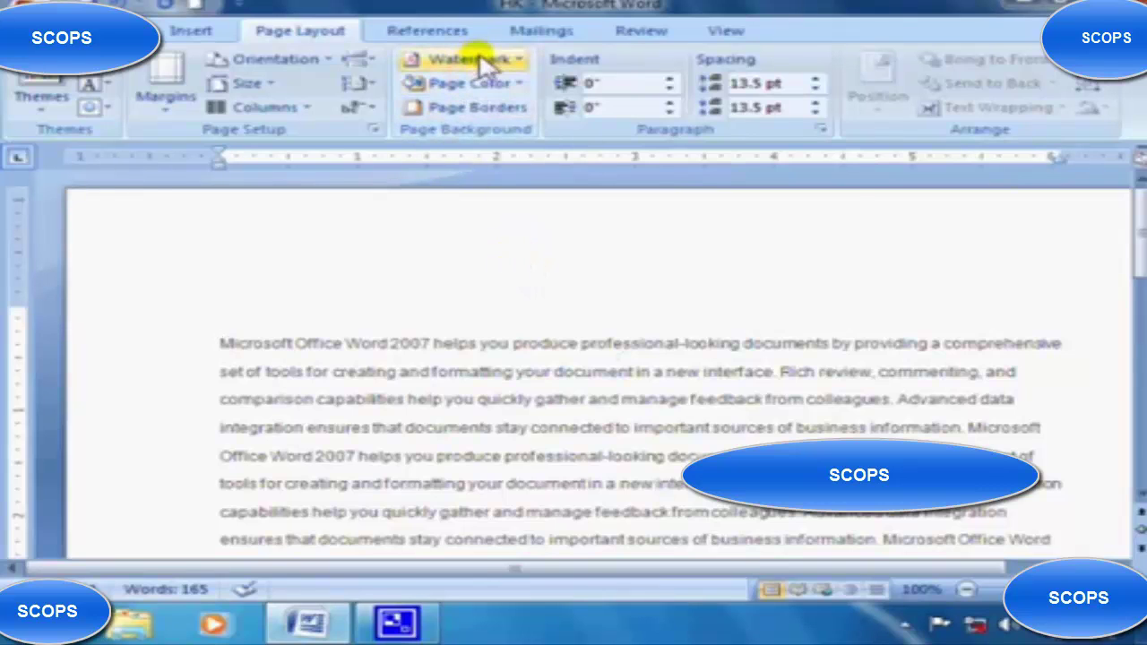
Apply the preset DO NOT COPY 1 watermark to the document and check it on the page.
click(518, 63)
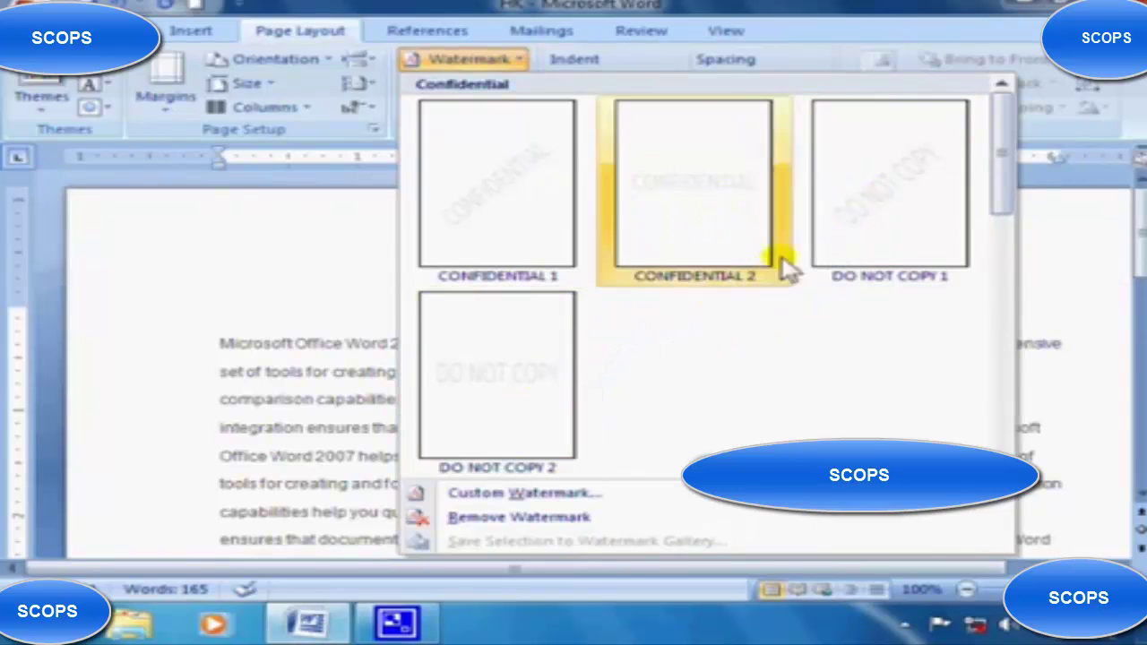
click(856, 229)
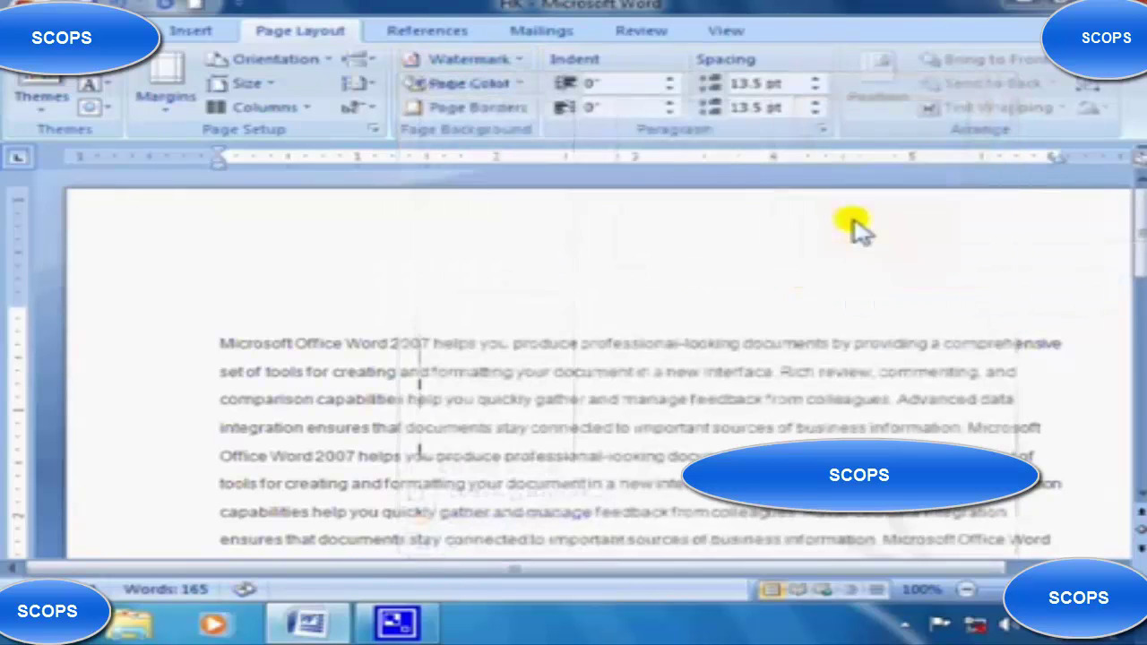
scroll(686, 328, down, 3)
scroll(692, 338, down, 5)
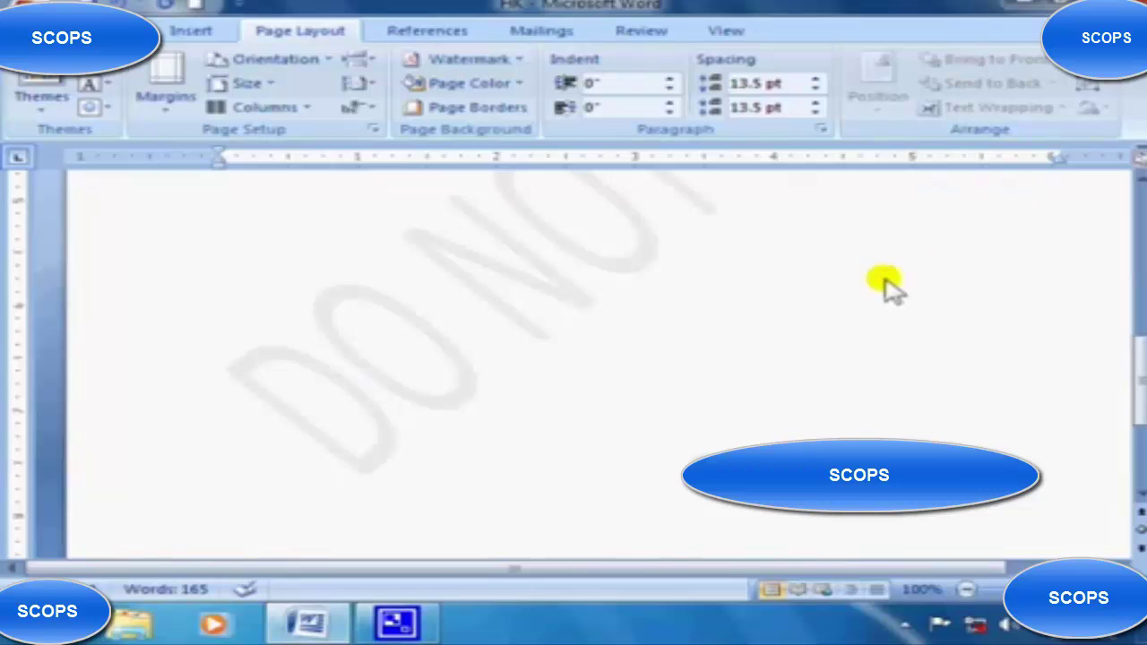
scroll(852, 296, up, 6)
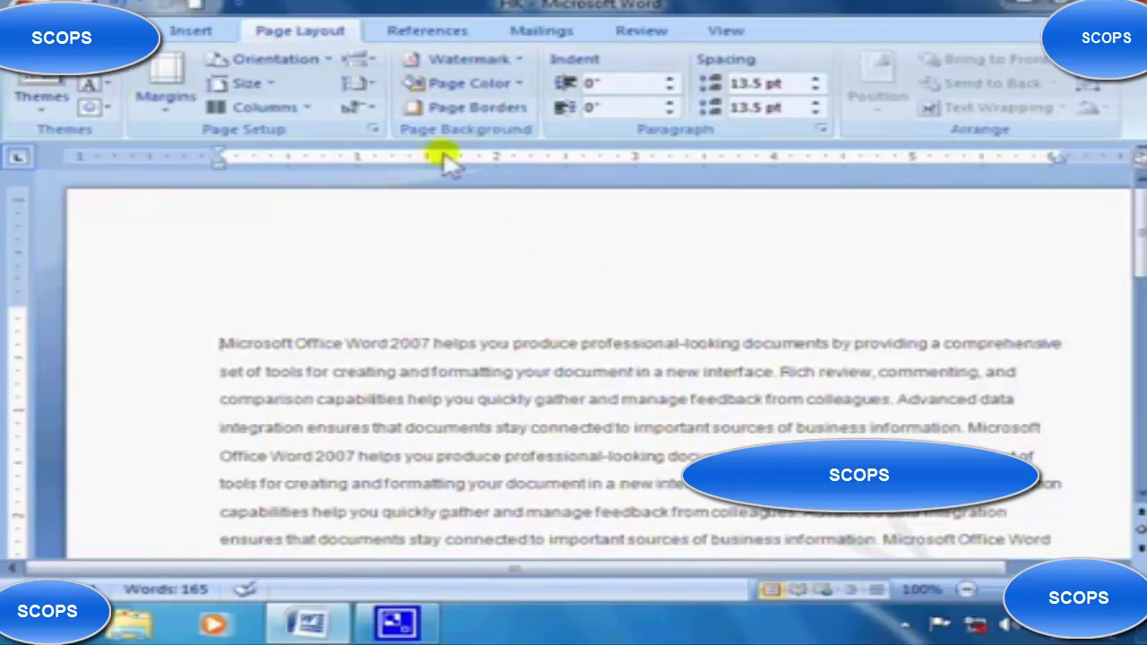
Start a custom text watermark for the document and replace its text with "Gyan Yagya".
click(517, 56)
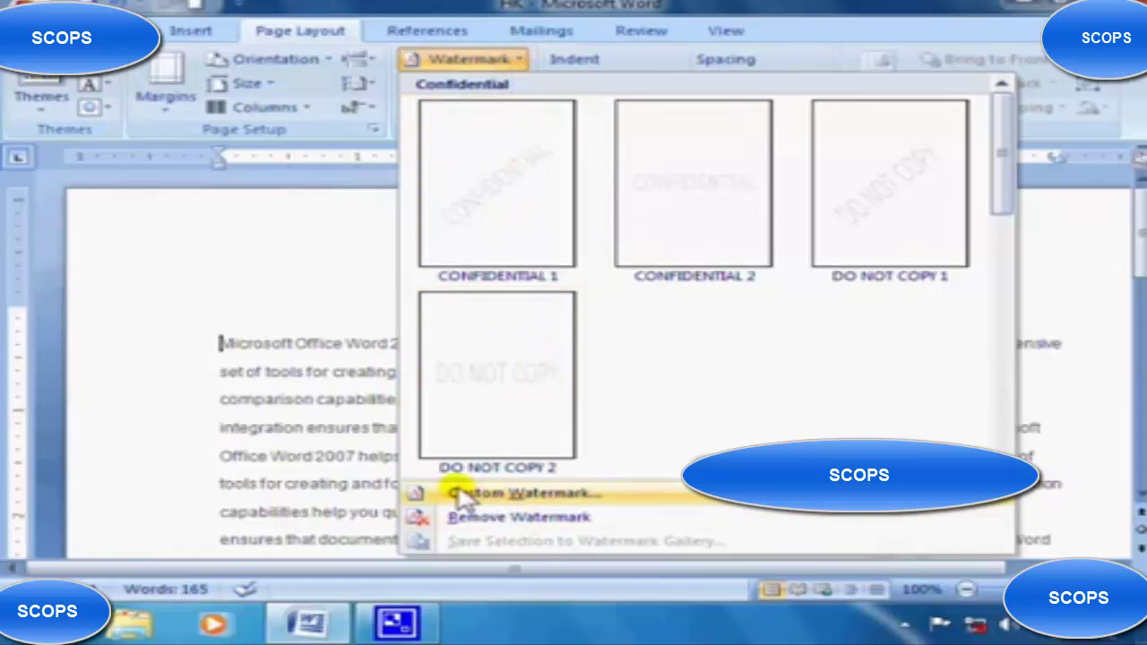
click(580, 498)
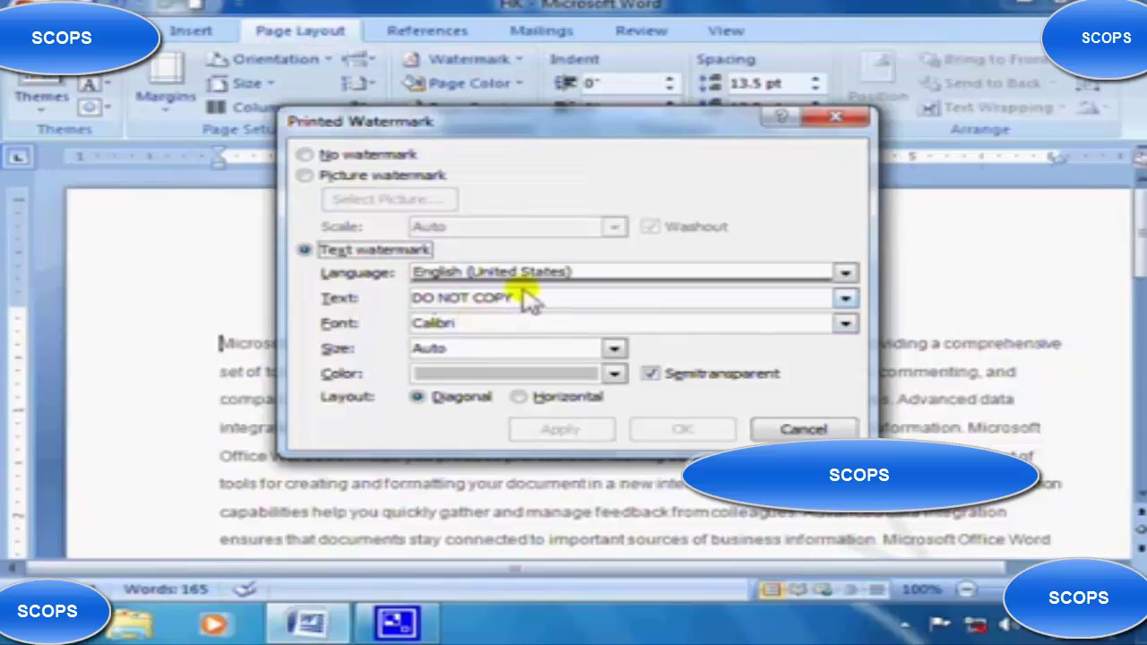
drag(520, 298, 403, 299)
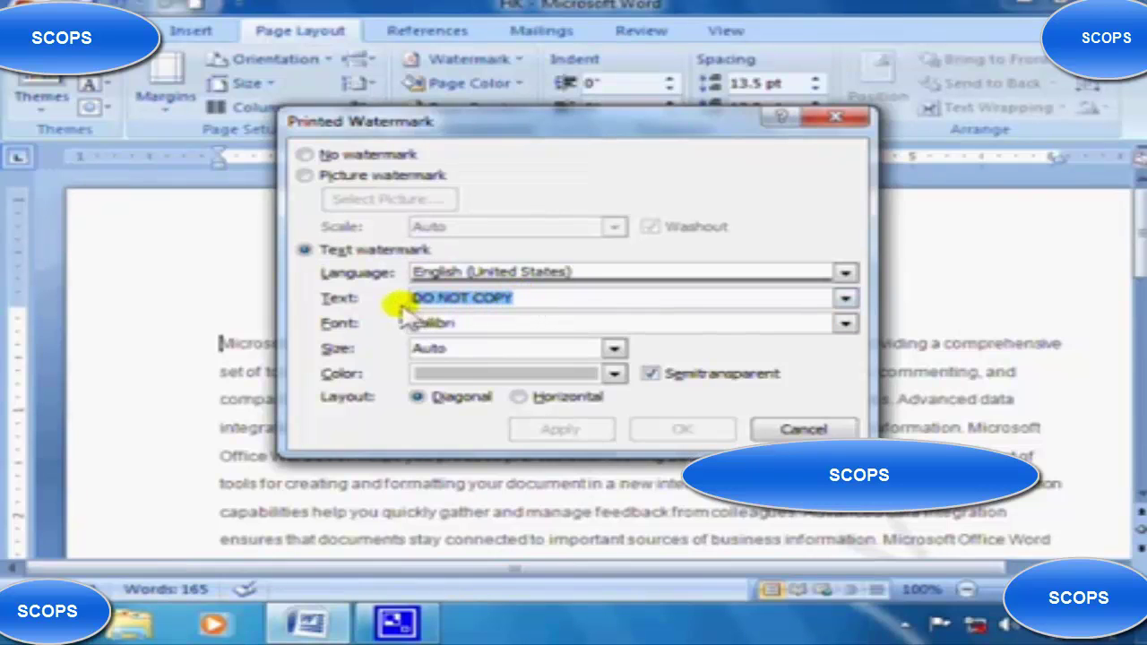
text(Gy)
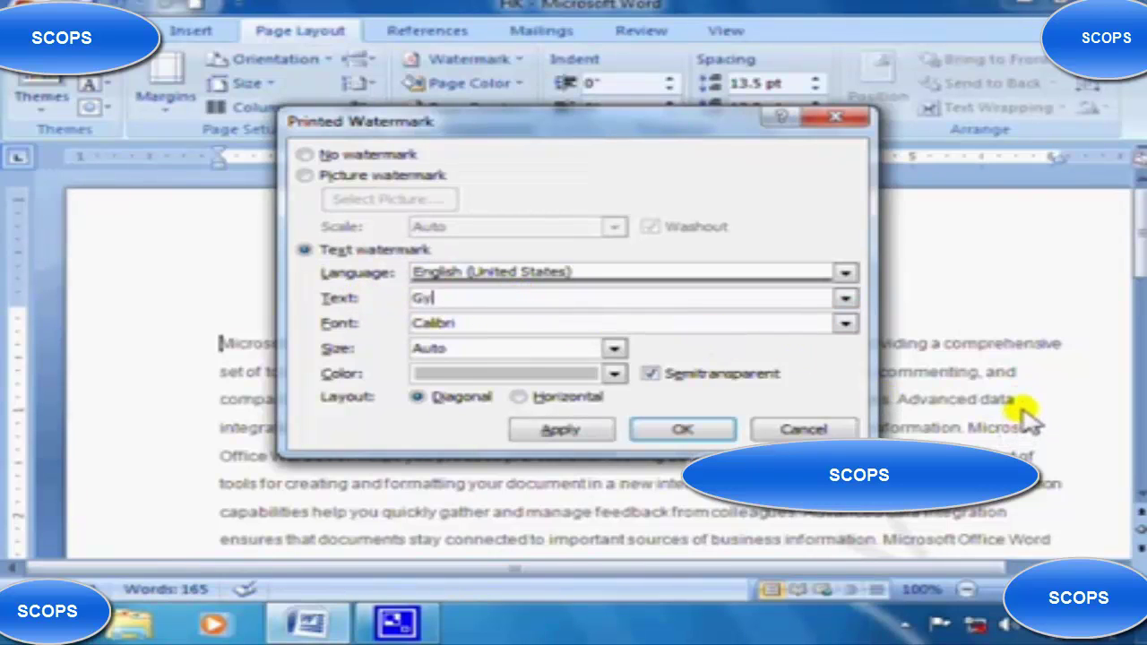
text(an Yagya)
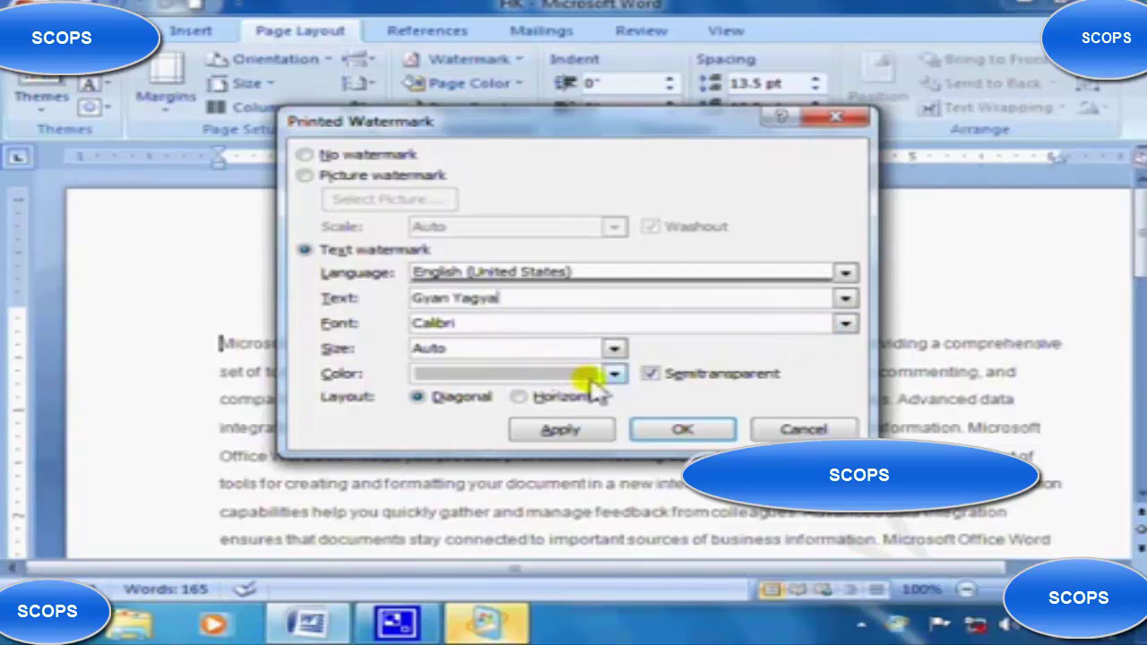
Set the custom watermark's colour to a dark olive green, apply it, and check it on the page.
click(615, 376)
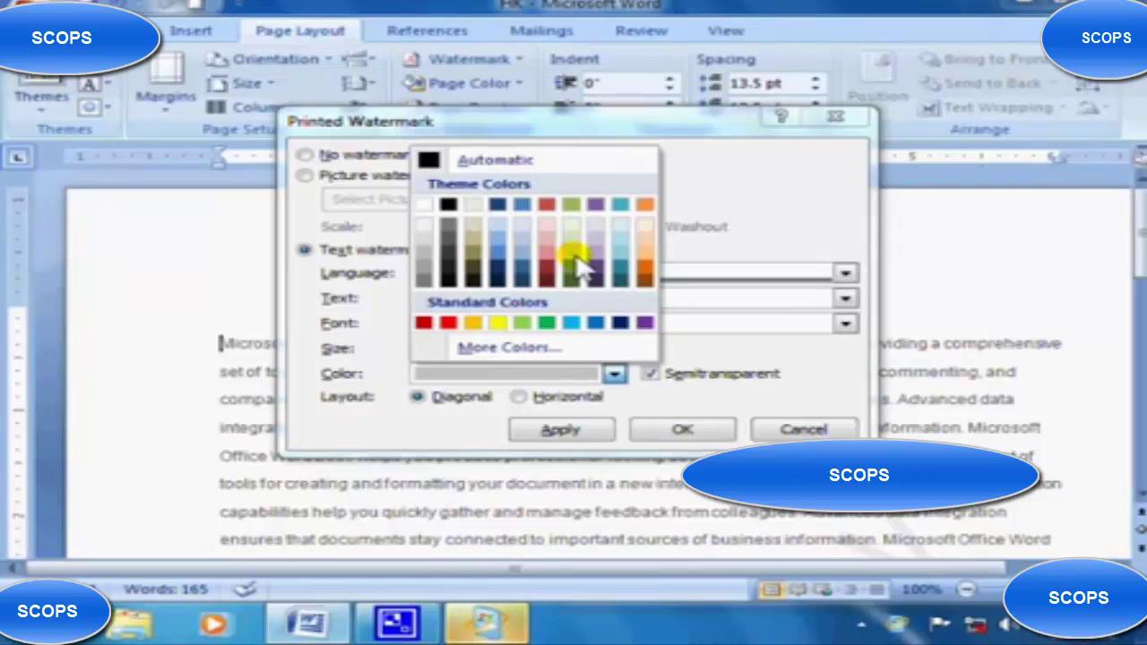
click(574, 267)
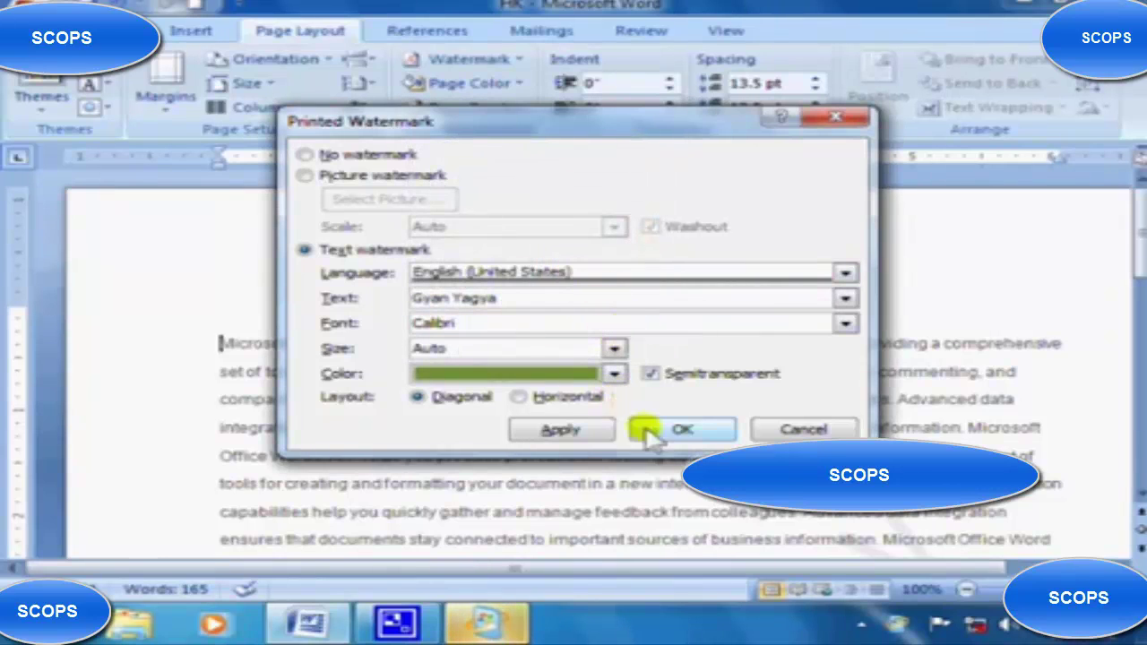
click(683, 432)
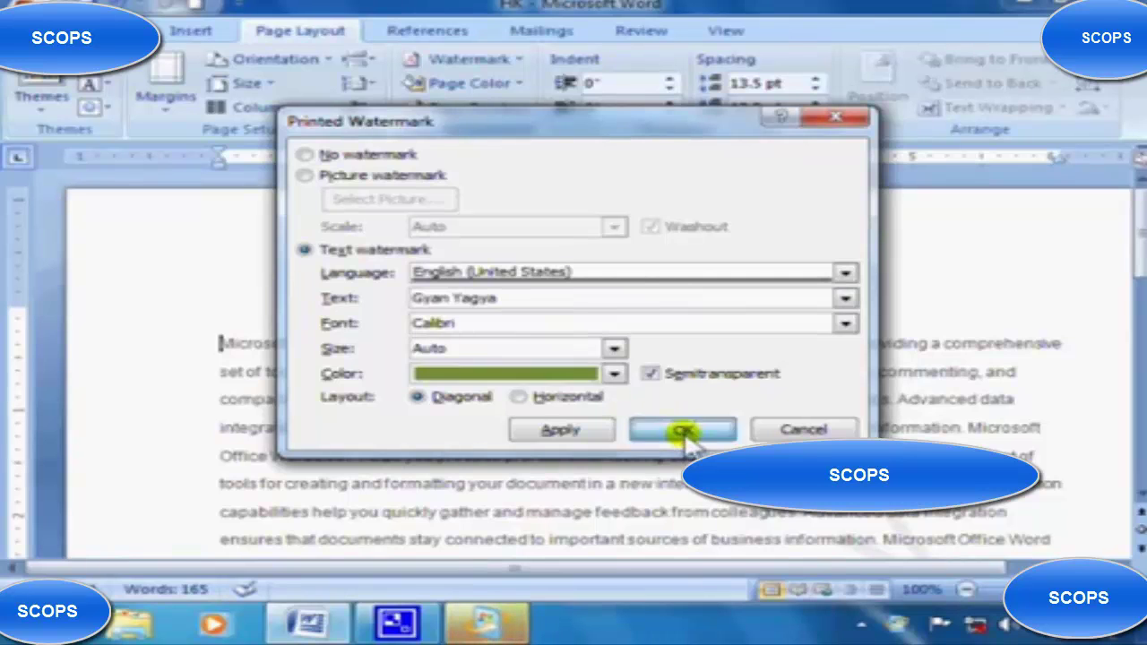
scroll(744, 332, down, 4)
scroll(748, 336, down, 6)
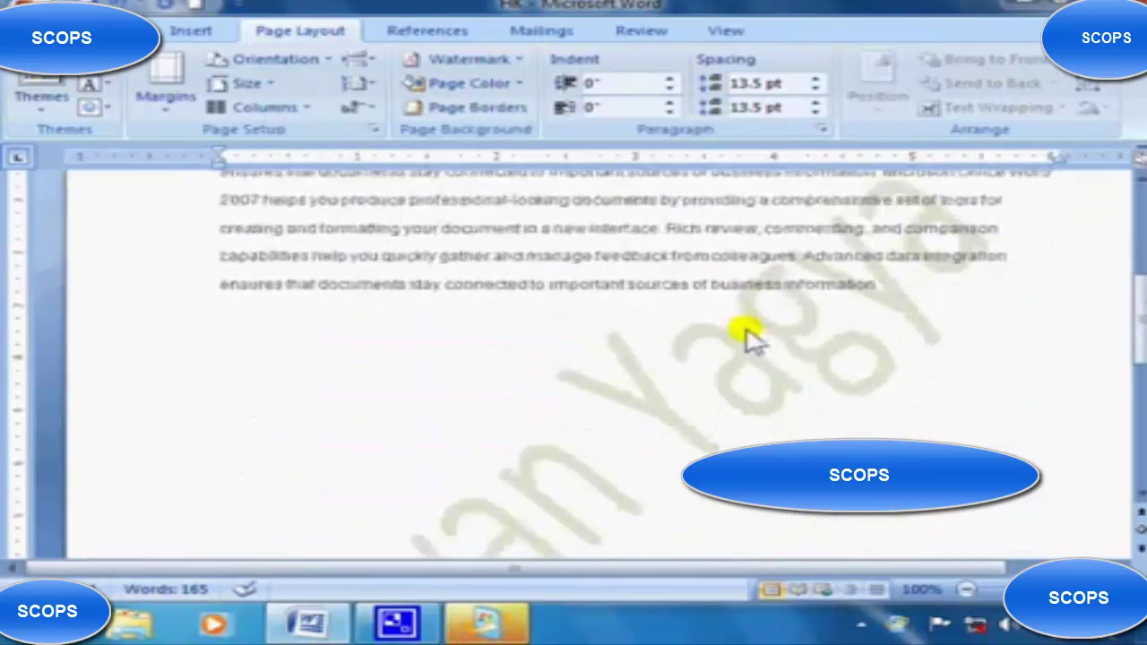
scroll(748, 338, up, 5)
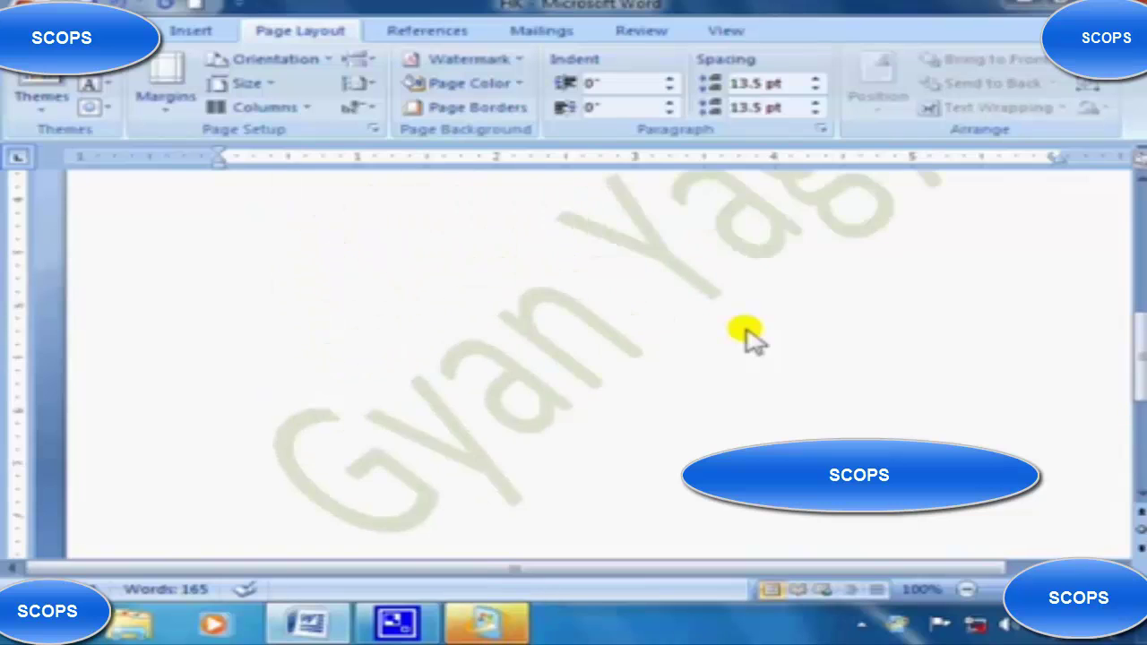
scroll(748, 339, up, 1)
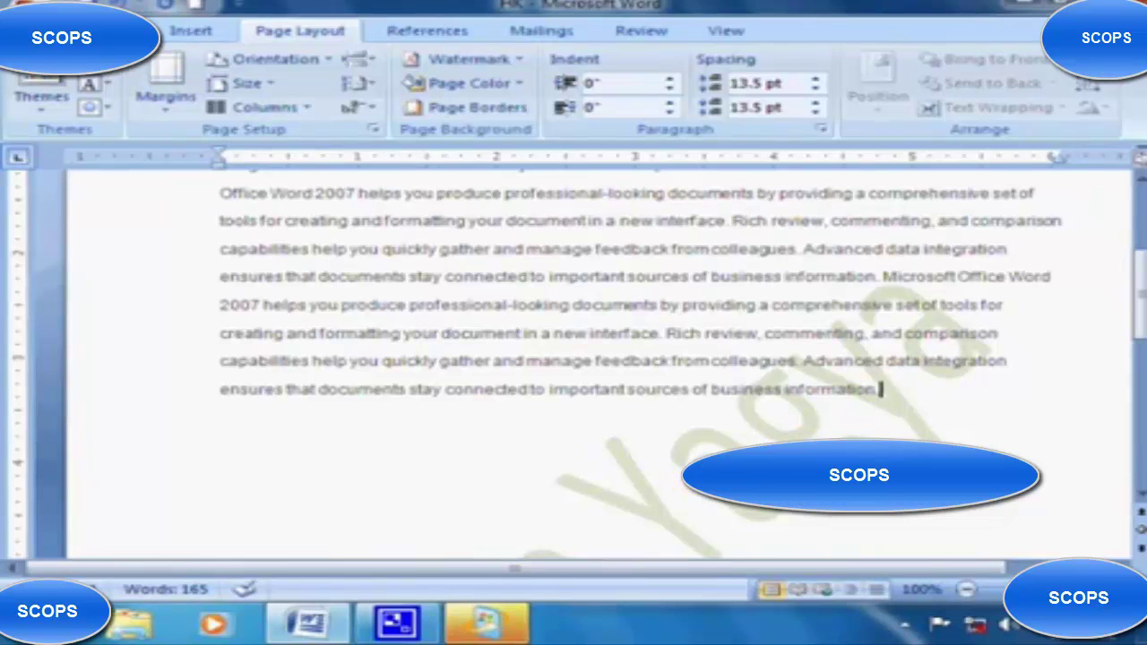
Remove the custom text watermark from the document.
click(518, 60)
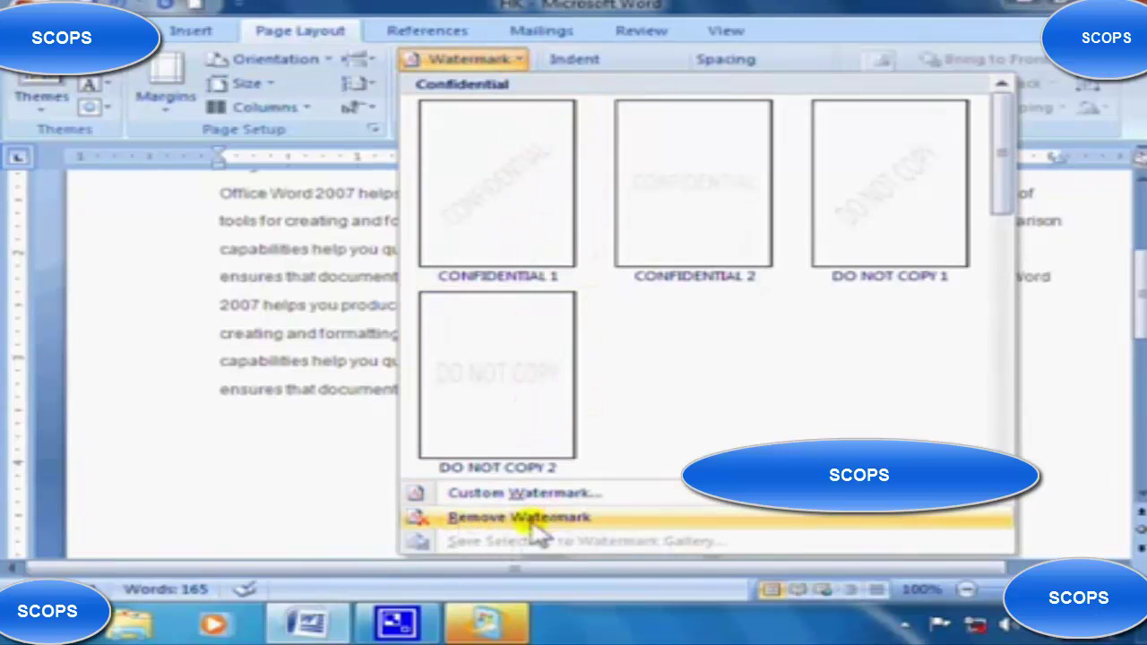
click(488, 526)
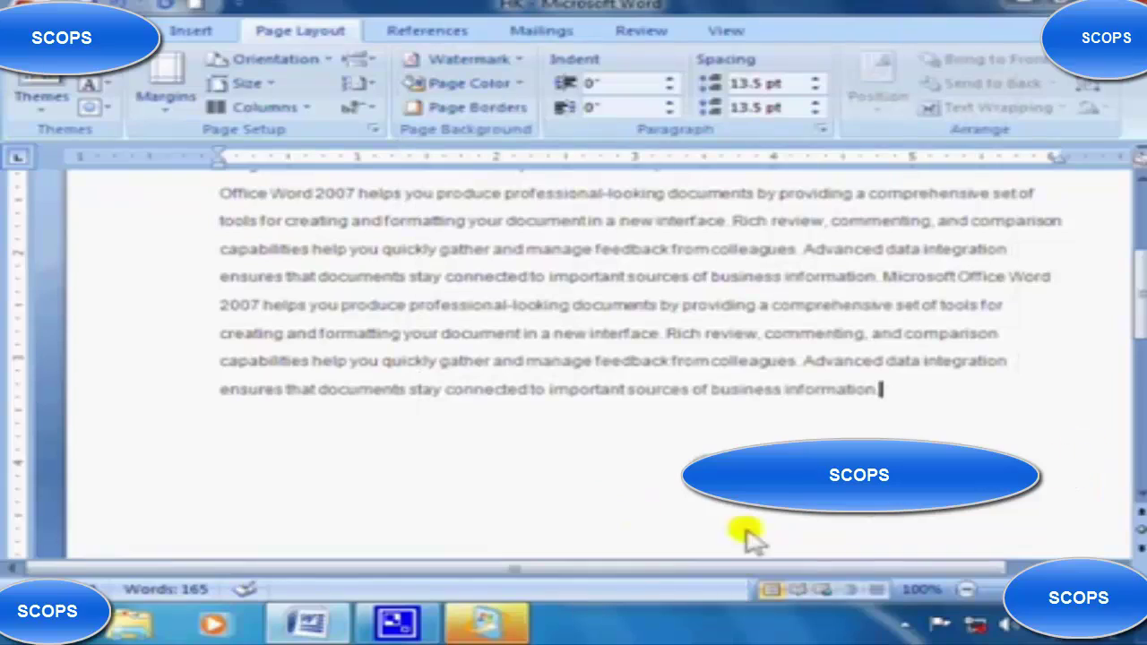